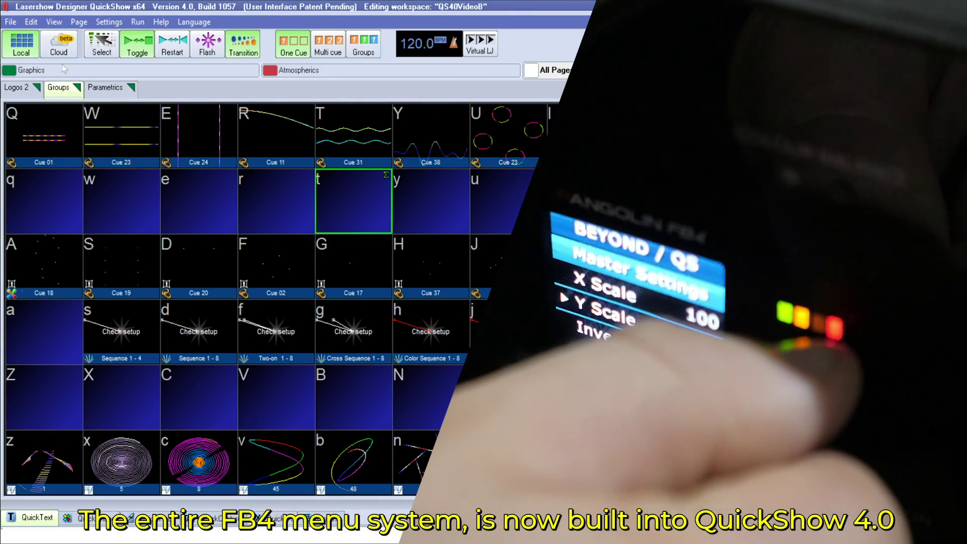
- Open the FB4 Export options from the File menu to preview the Logos 2 cue page
left_click(10, 22)
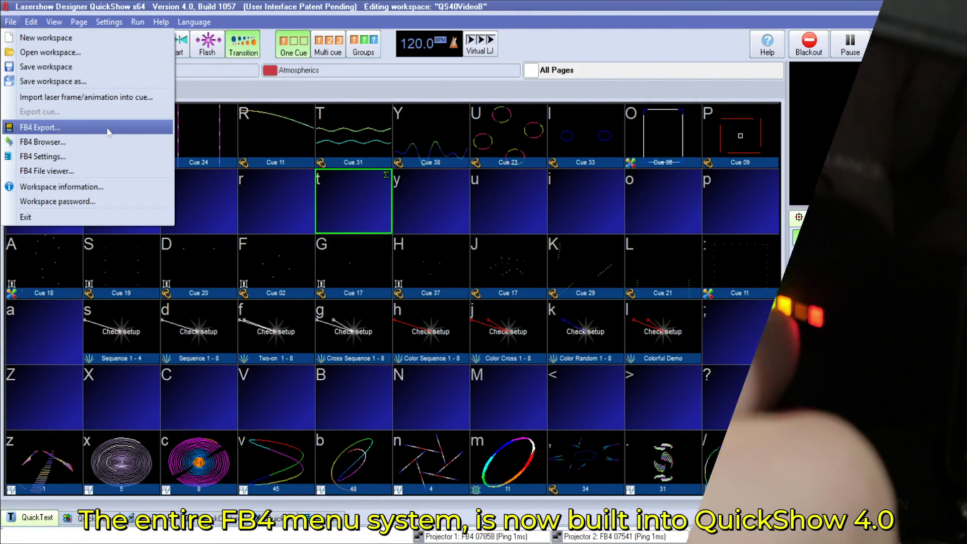
left_click(88, 128)
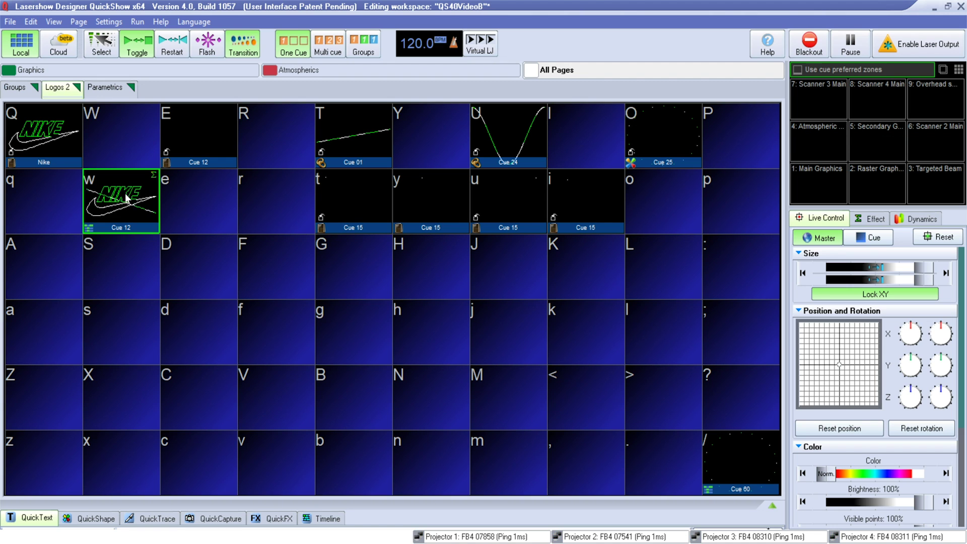
- In the Auto - Single files export, assign Logos 2 Cue 12 to playback slot 001
left_click(9, 23)
left_click(31, 126)
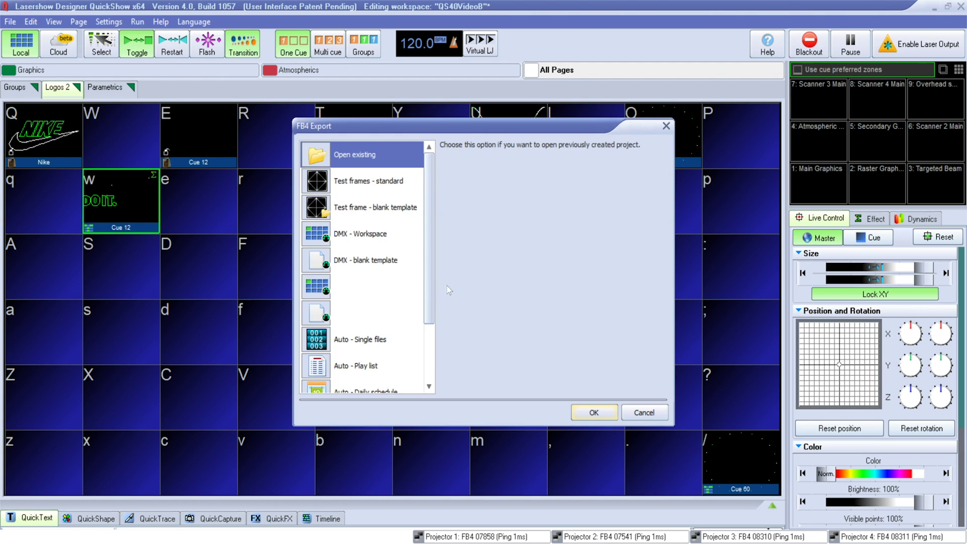
scroll(433, 345, "down", 3)
double_click(323, 257)
left_click(199, 160)
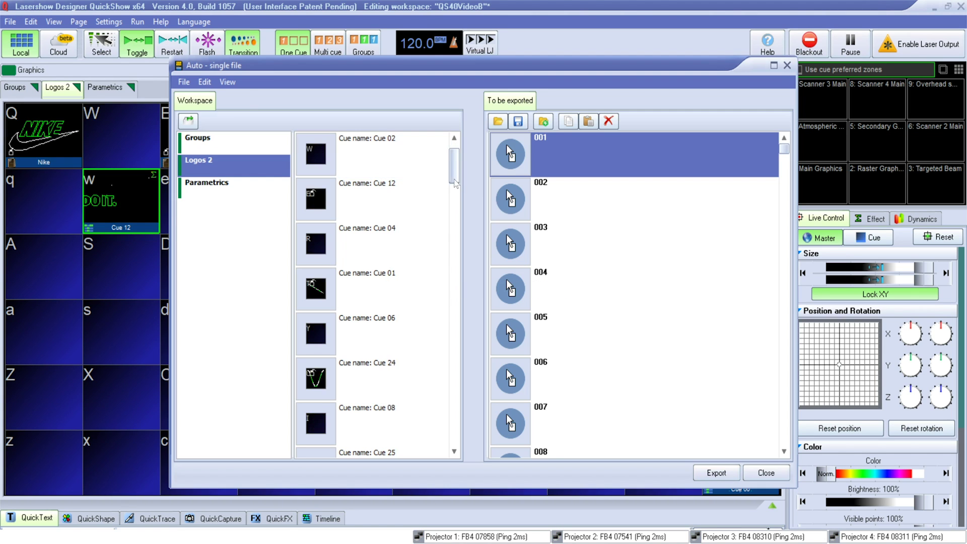
left_click_drag(367, 376, 554, 157)
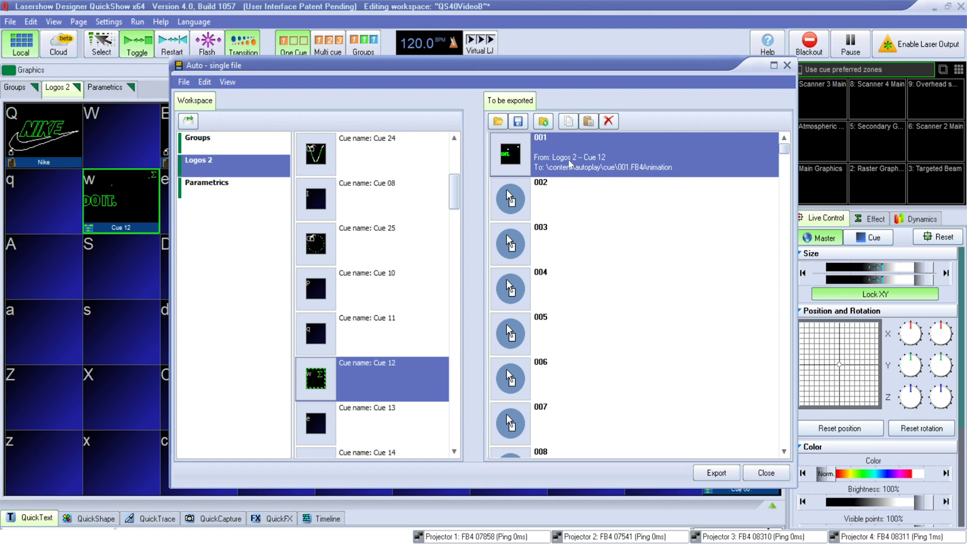
- Start the export, saving the project over the existing Video.SDIMG file
left_click(710, 473)
left_click(566, 296)
left_click(324, 348)
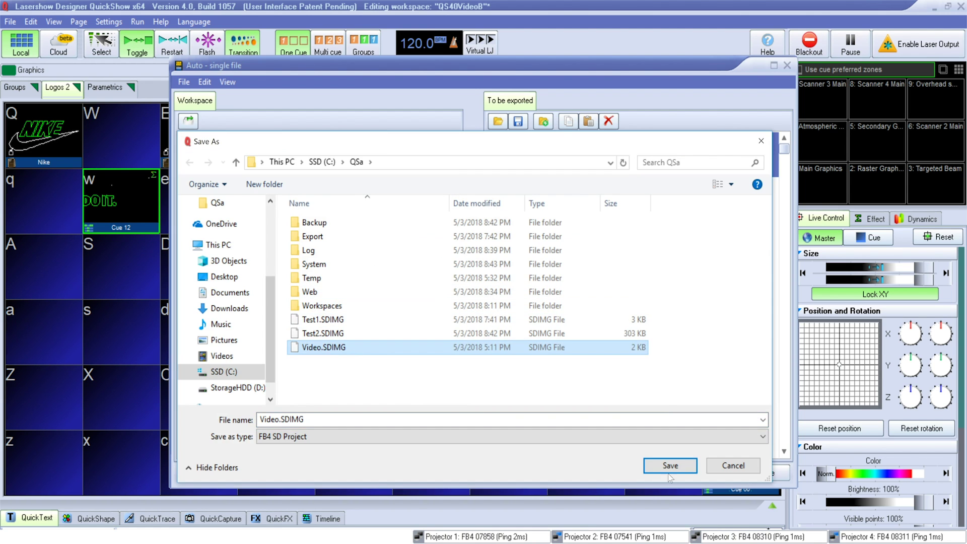
left_click(670, 465)
left_click(530, 283)
- Finish the export wizard with generic content to the default folder, then open FB4 Settings
left_click(607, 385)
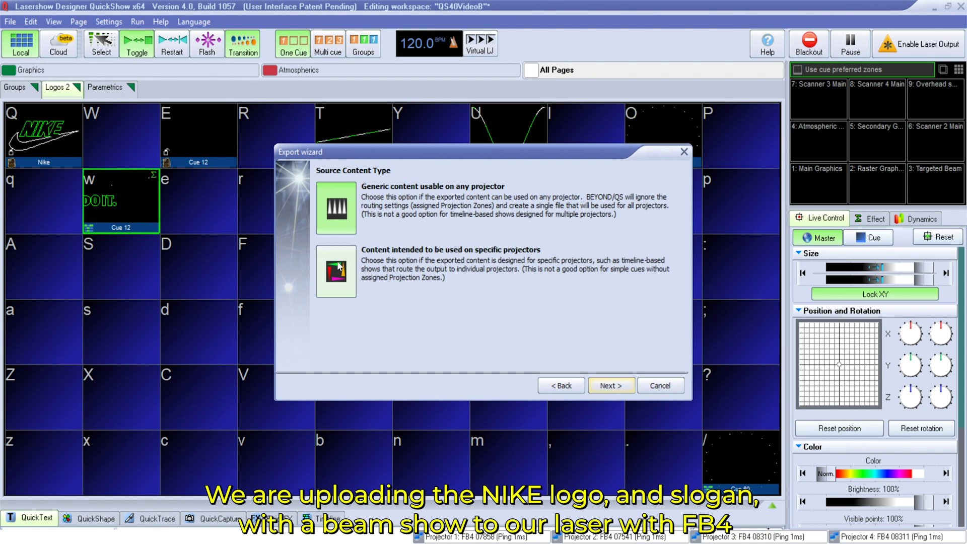
left_click(604, 386)
left_click(603, 387)
left_click(606, 387)
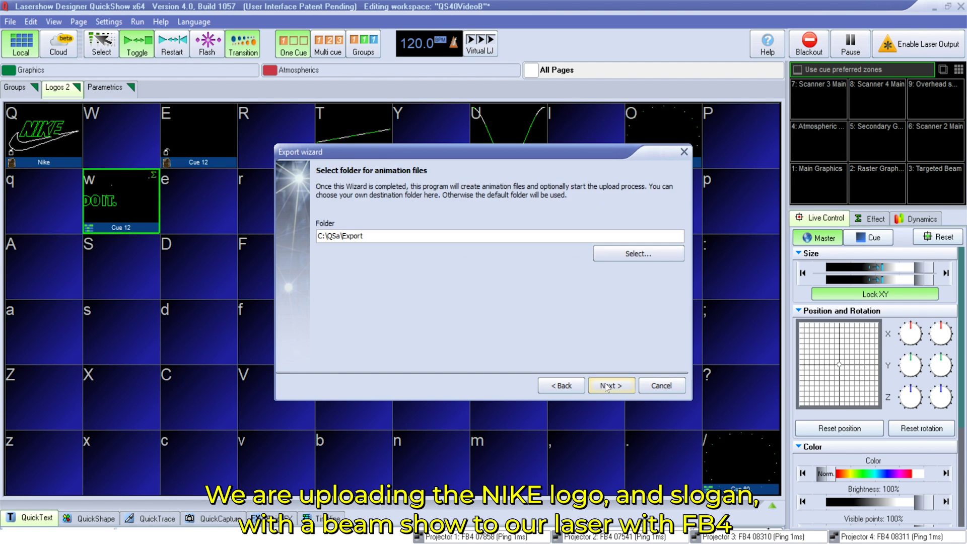
left_click(607, 387)
left_click(660, 386)
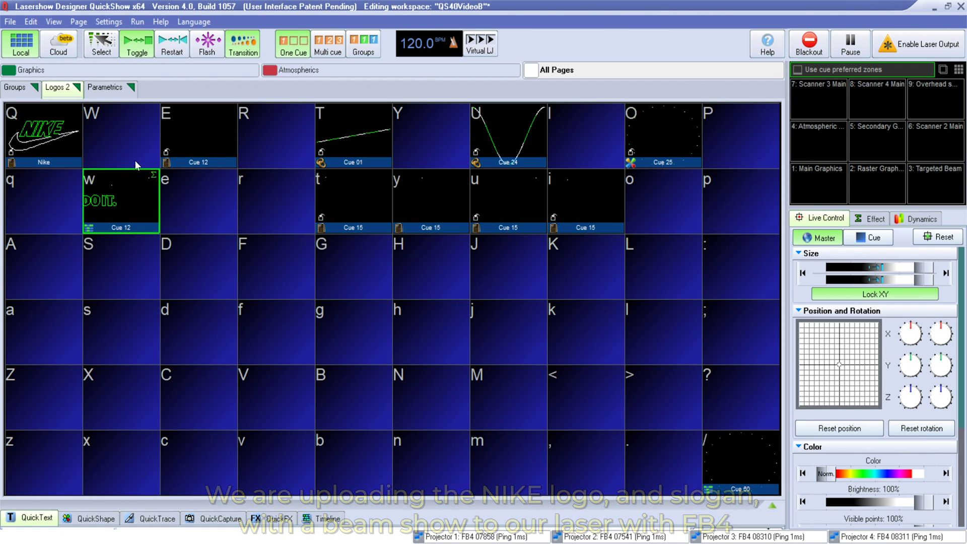
left_click(10, 22)
left_click(30, 157)
- Switch all four FB4 units to Autoplay mode using Quick > All FB4
left_click(226, 122)
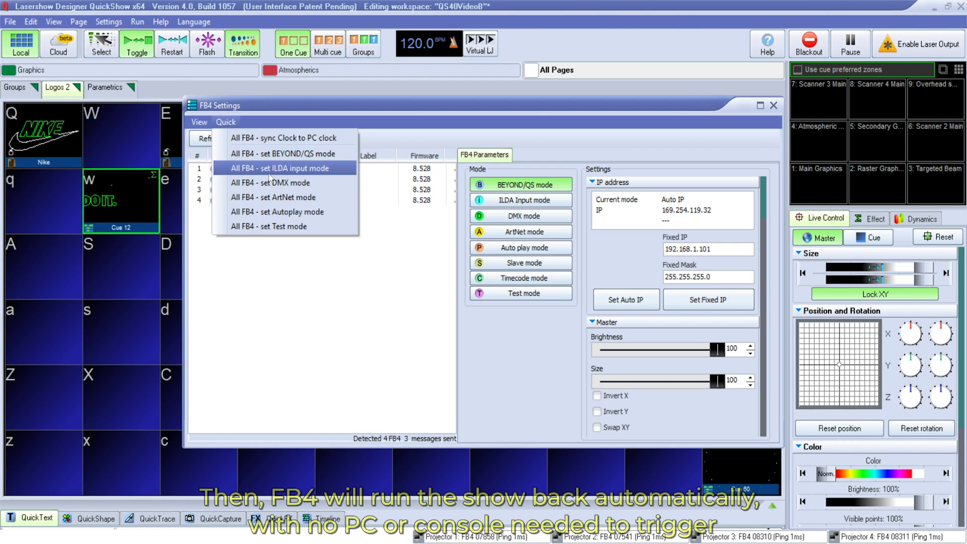
left_click(280, 211)
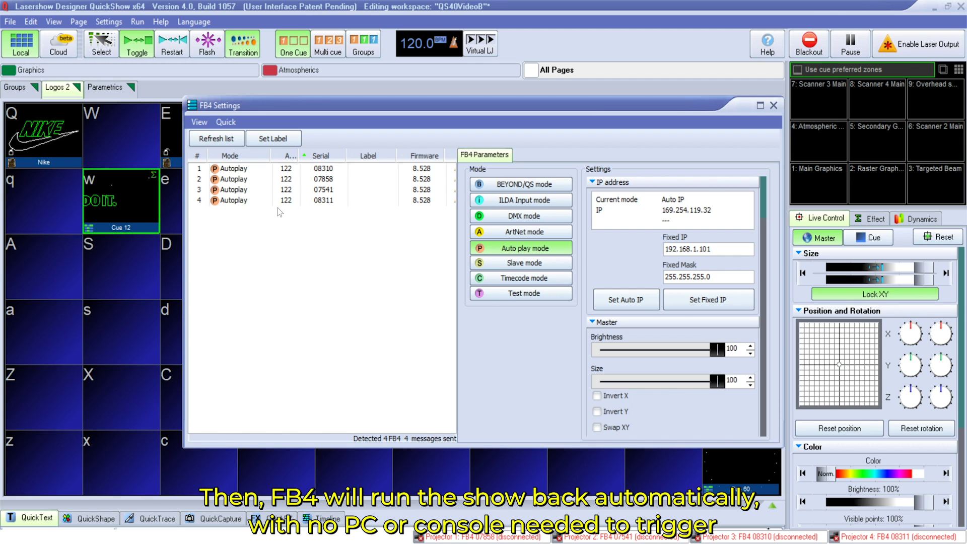
scroll(764, 312, "down", 10)
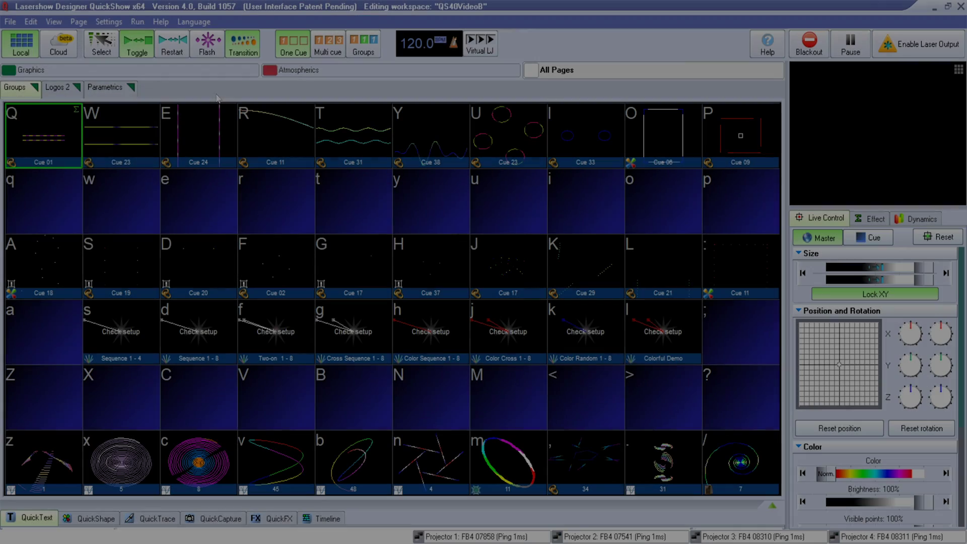
left_click(10, 21)
left_click(130, 126)
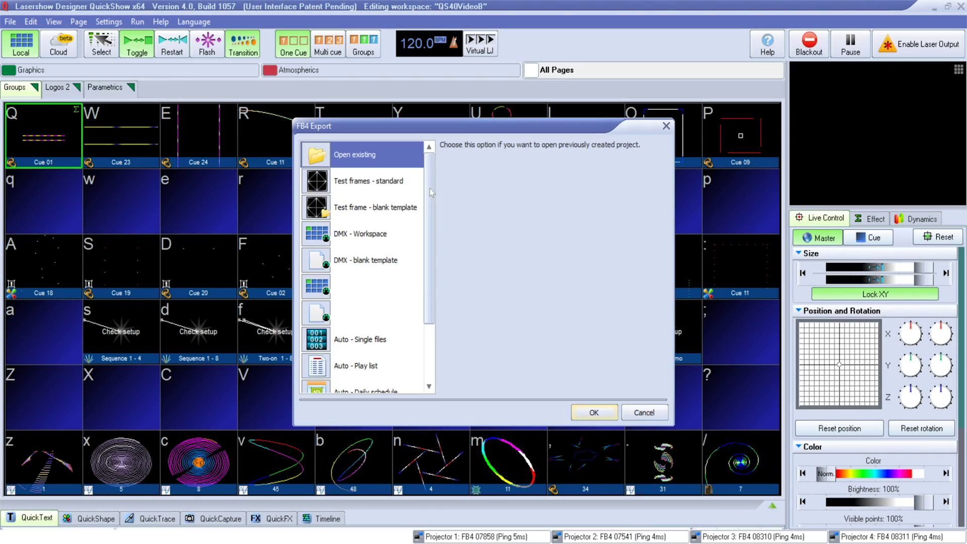
left_click_drag(430, 189, 432, 228)
left_click_drag(431, 352, 430, 259)
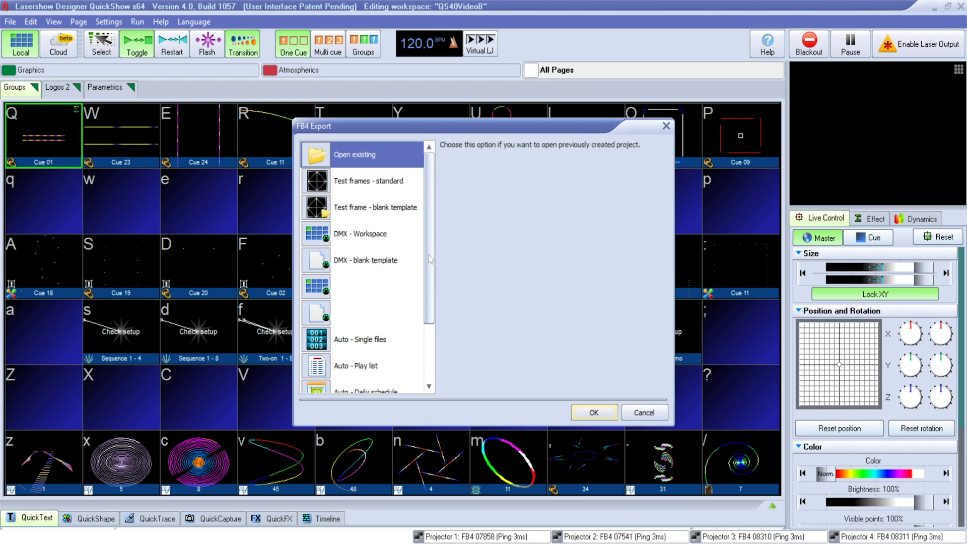
double_click(337, 180)
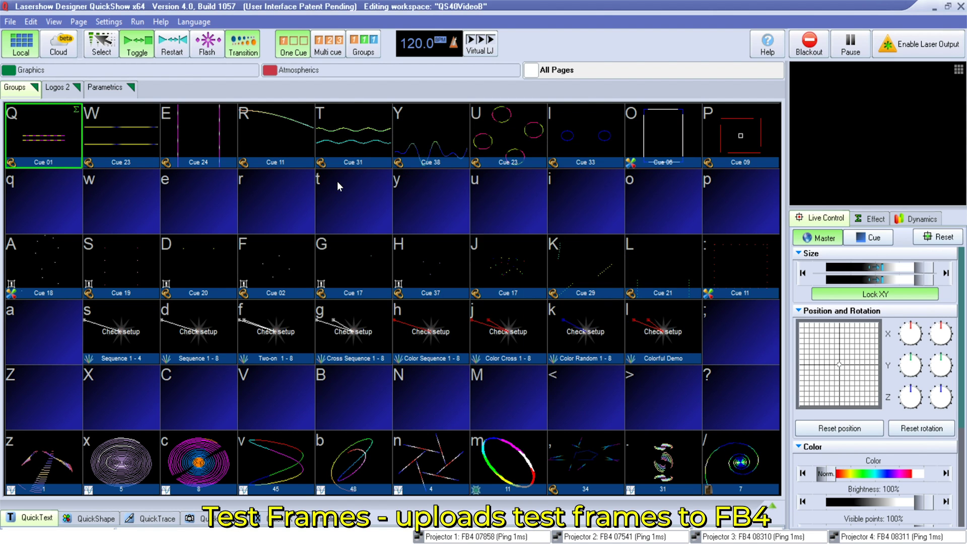
left_click(292, 204)
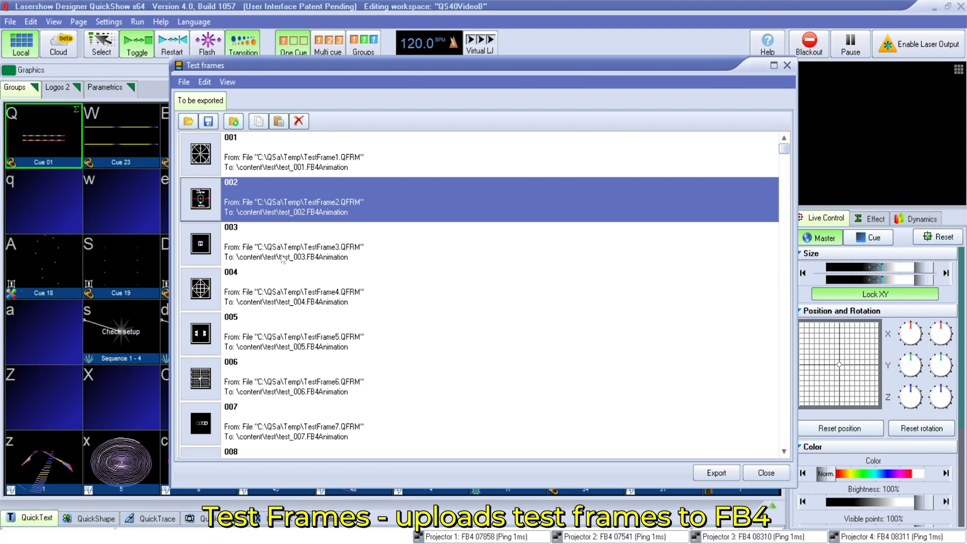
left_click(286, 289)
left_click(283, 416)
scroll(197, 324, "down", 3)
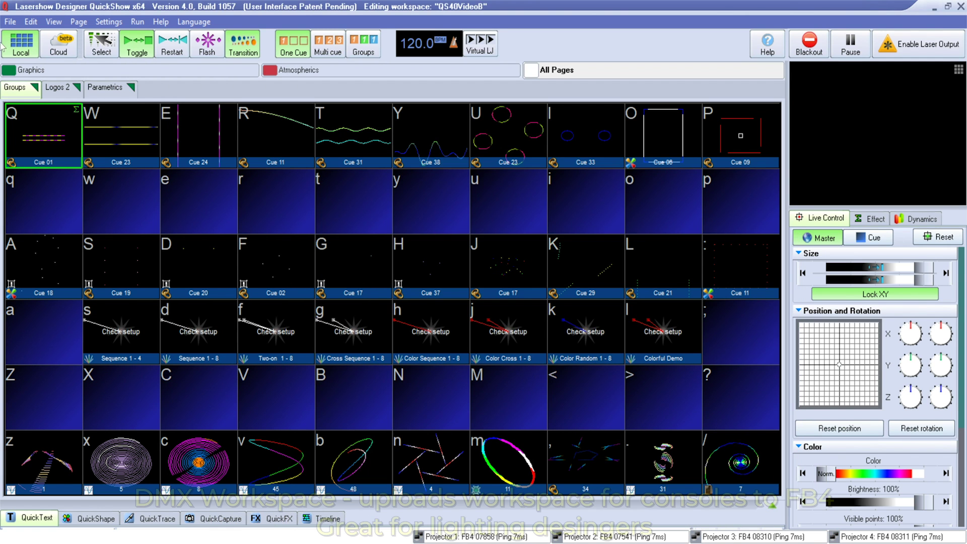
left_click(11, 22)
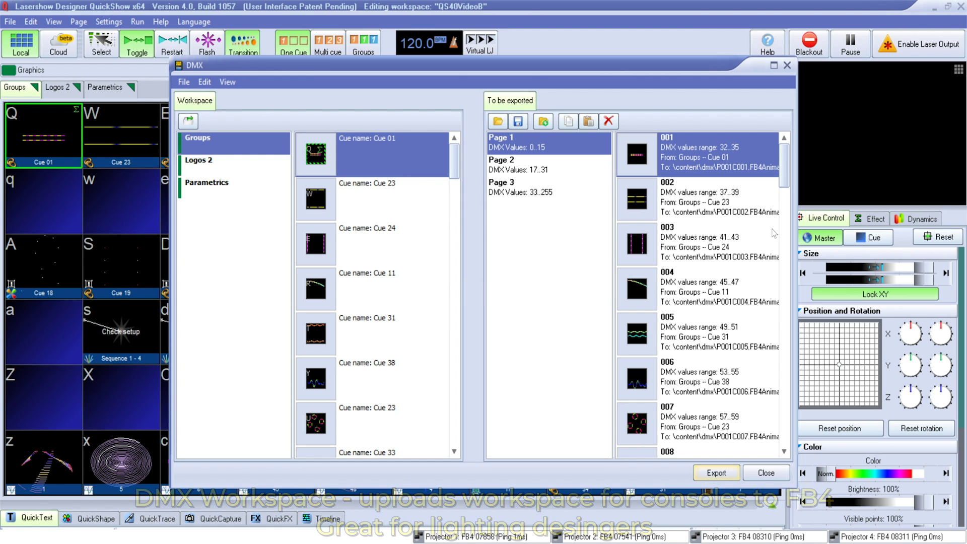
left_click(763, 475)
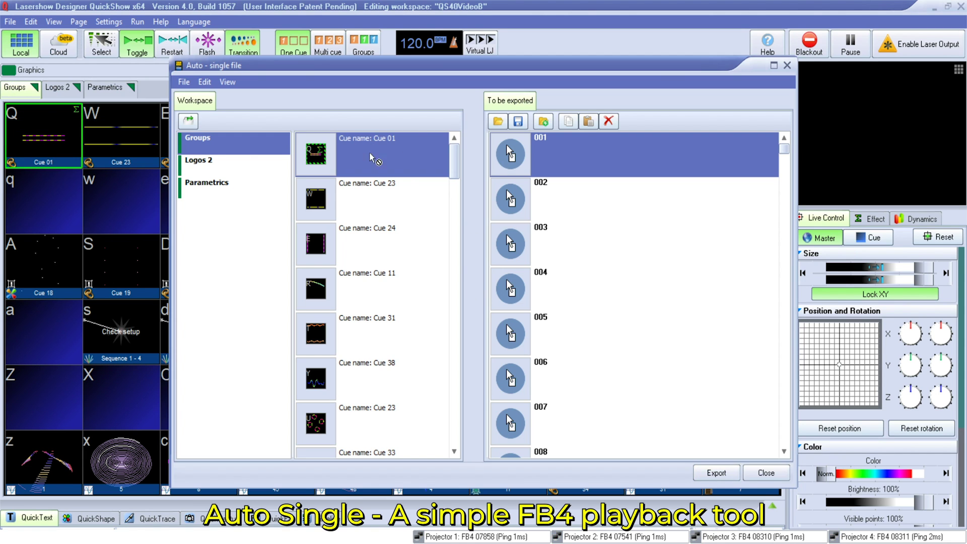
- Place Cues 24, 01 and 31 into single-file slots 001, 002 and 003, then close
left_click_drag(375, 152, 578, 206)
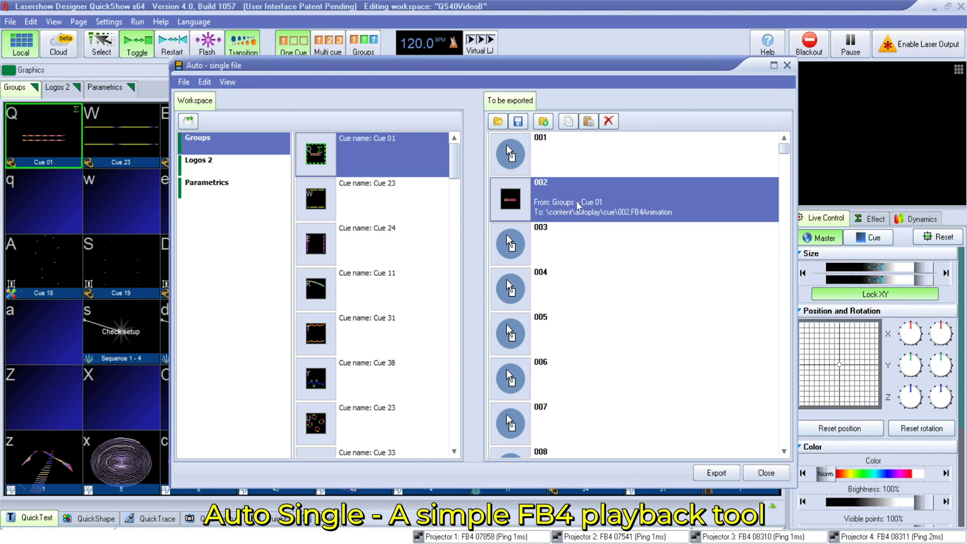
left_click_drag(383, 237, 579, 165)
left_click_drag(365, 332, 574, 254)
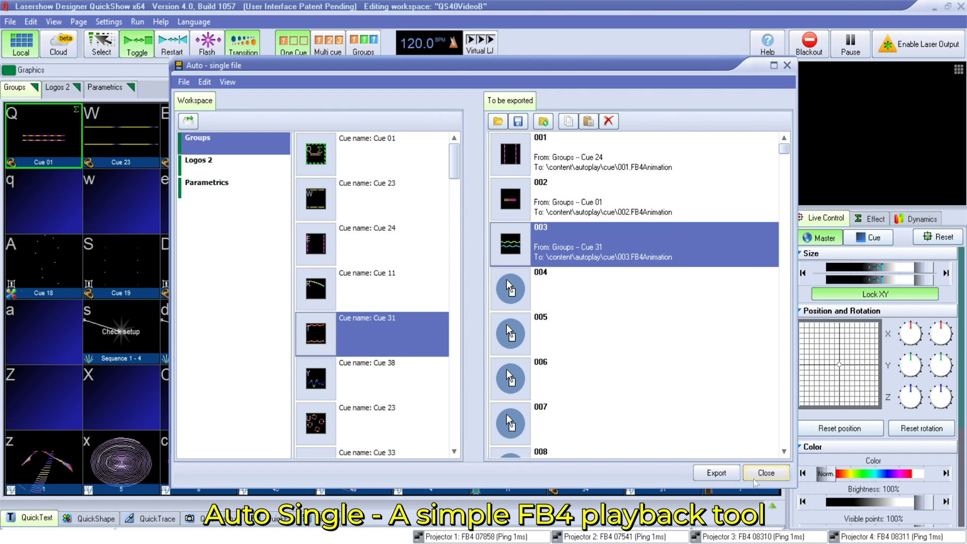
left_click(759, 474)
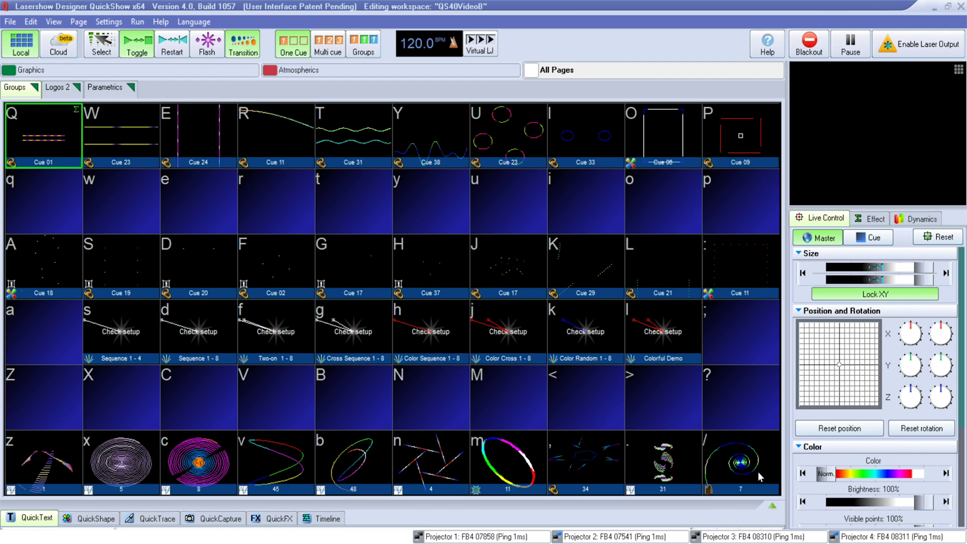
- Build an Auto - Play list export containing Cues 01, 31 and 38
left_click(10, 21)
left_click(95, 52)
double_click(362, 370)
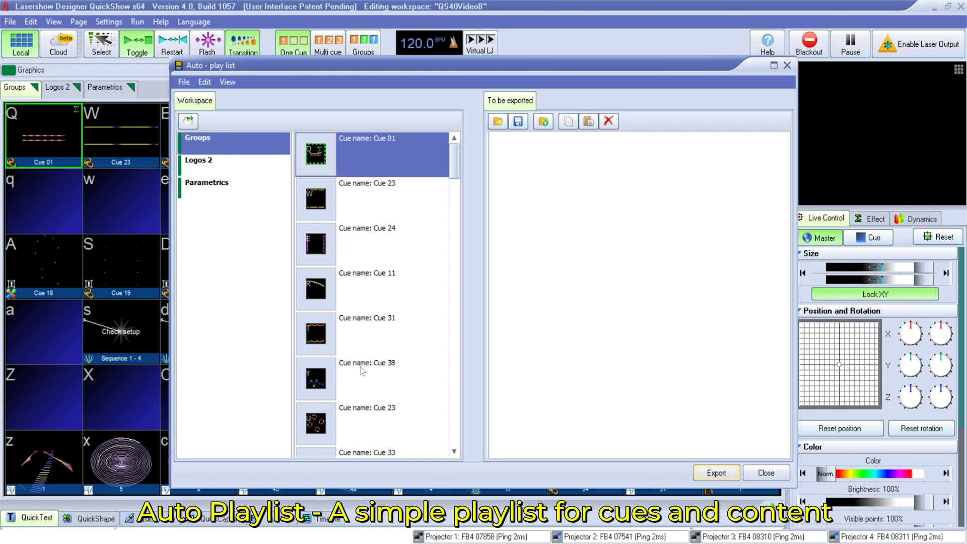
left_click_drag(358, 161, 549, 191)
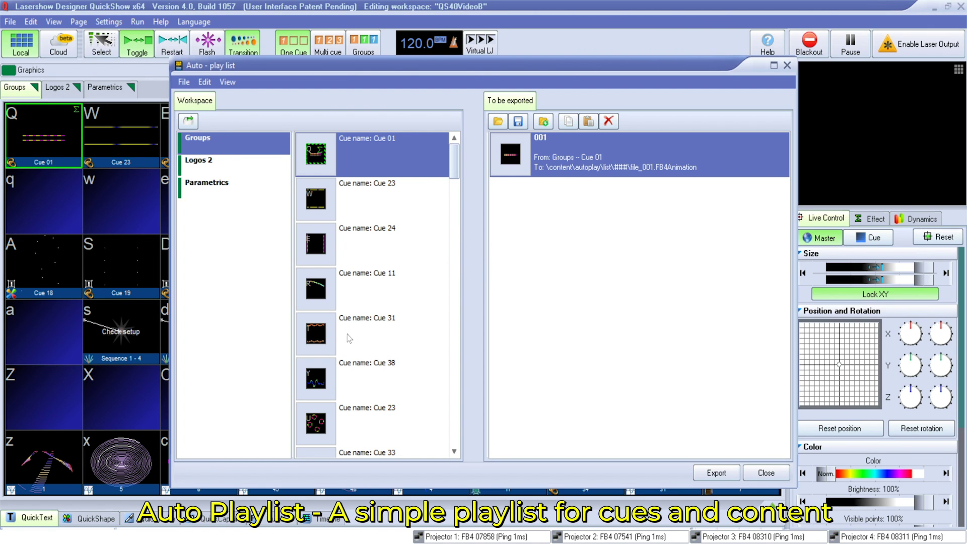
left_click_drag(533, 276, 533, 277)
left_click_drag(362, 373, 527, 342)
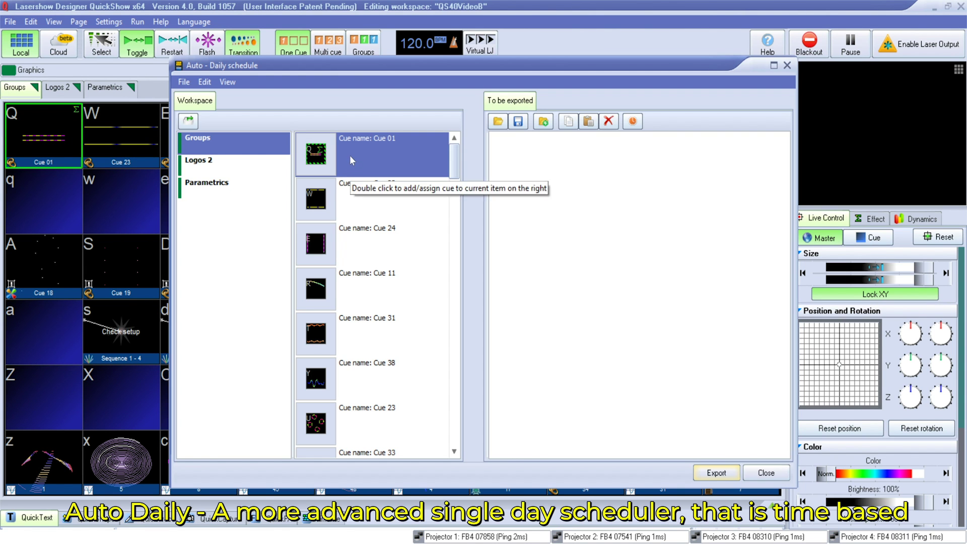
- Add Cue 01 to the daily schedule, then choose the multi-day schedule export
left_click_drag(349, 156, 515, 174)
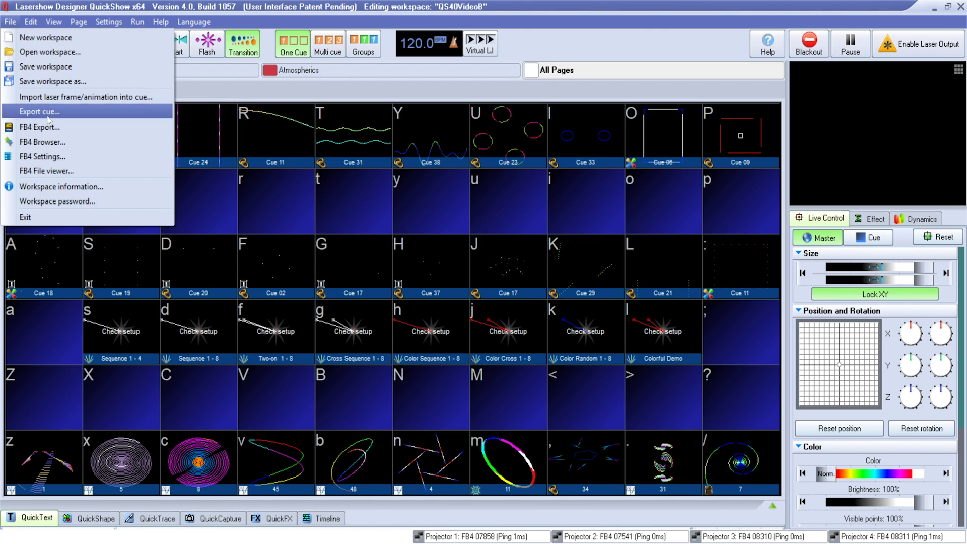
left_click(49, 111)
left_click(356, 395)
- Schedule two Cue 01 entries on Sunday with default timing in the multi-day schedule
left_click(641, 408)
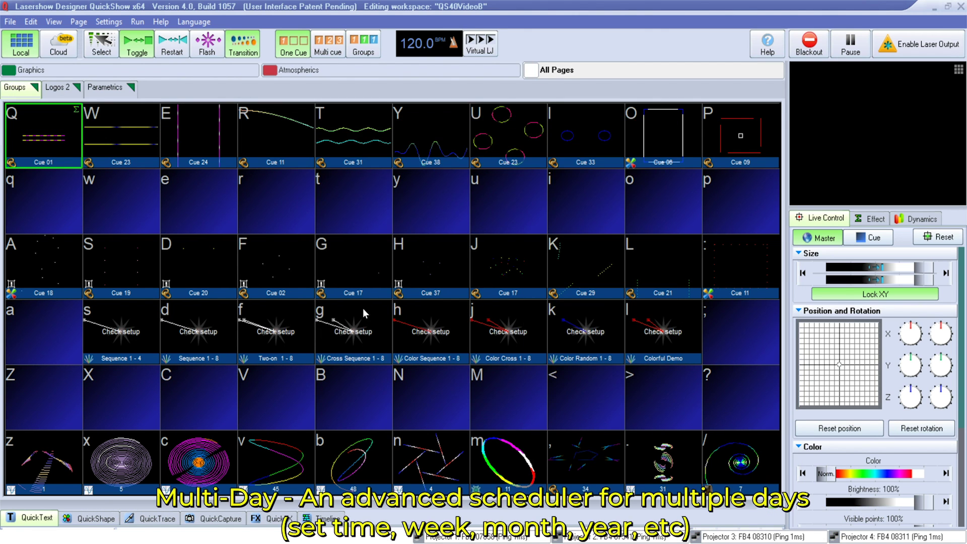
left_click_drag(361, 158, 670, 158)
left_click(546, 188)
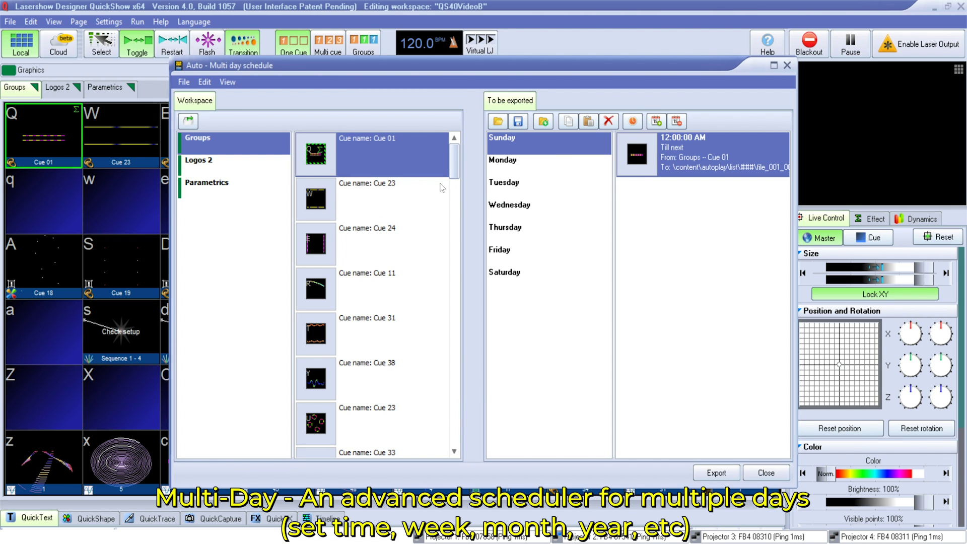
double_click(647, 212)
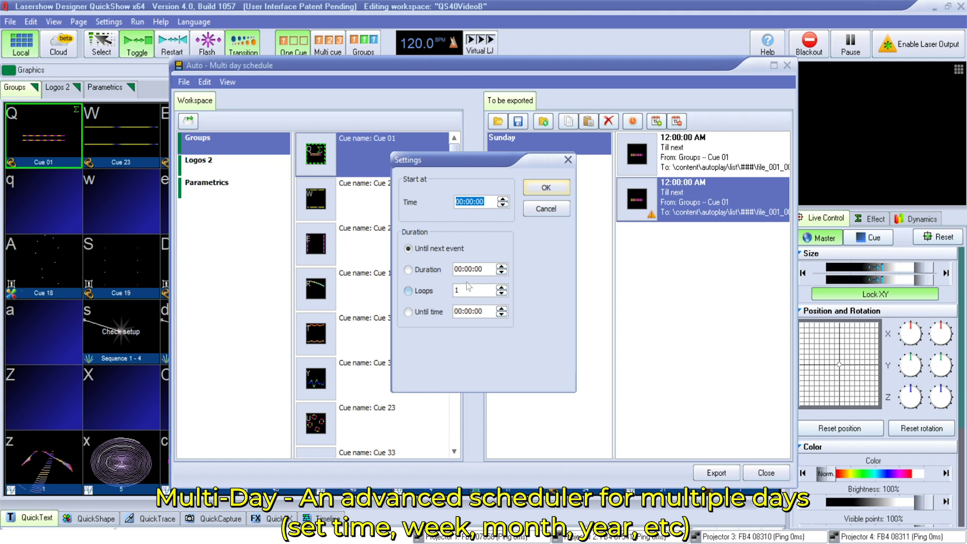
left_click(556, 188)
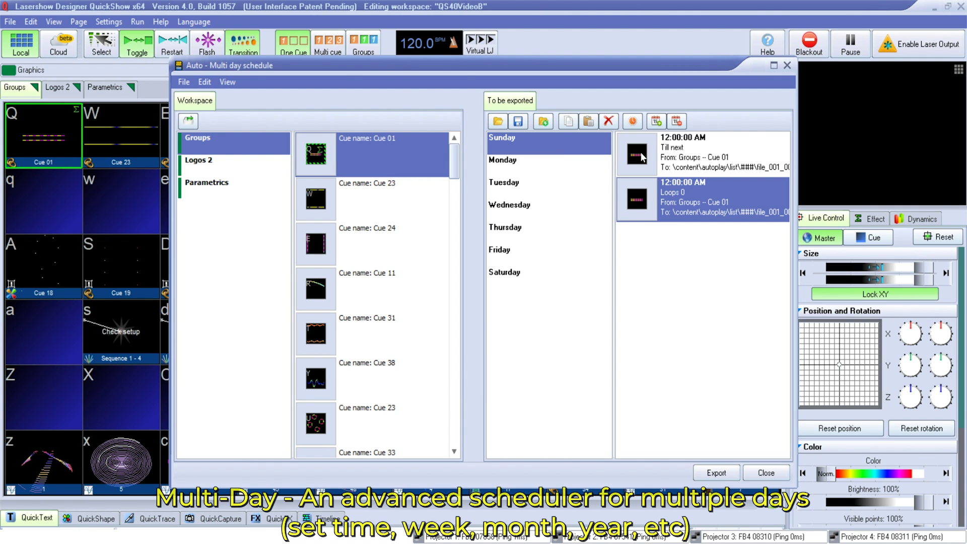
- Set the date to 5/4/2018, add Cue 31 to Sunday, and open the FB4 Browser
left_click(656, 122)
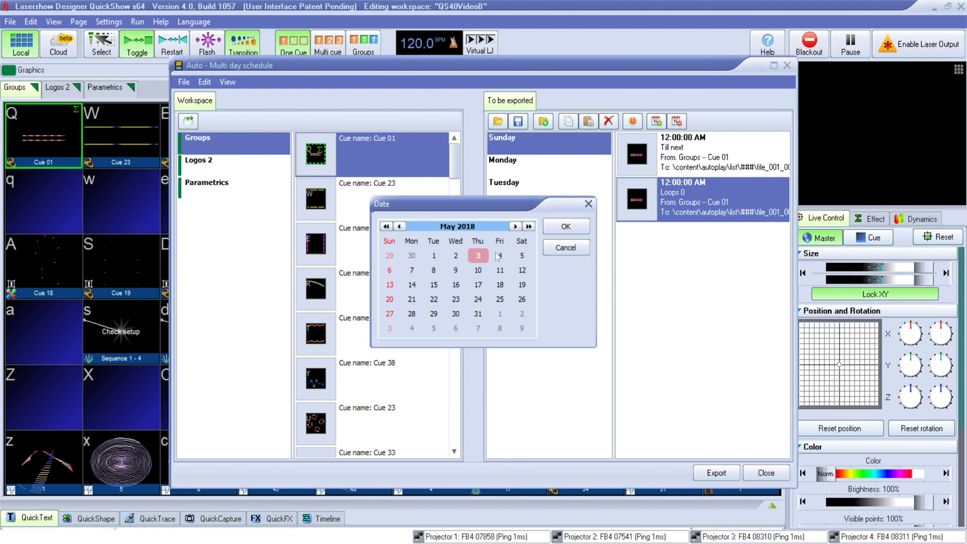
left_click(556, 231)
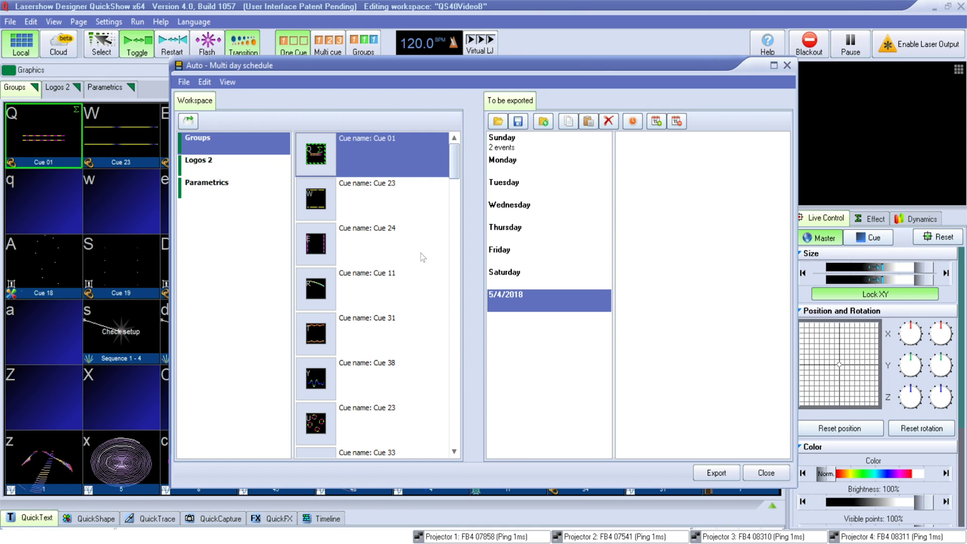
left_click_drag(359, 336, 574, 286)
left_click_drag(648, 306, 648, 307)
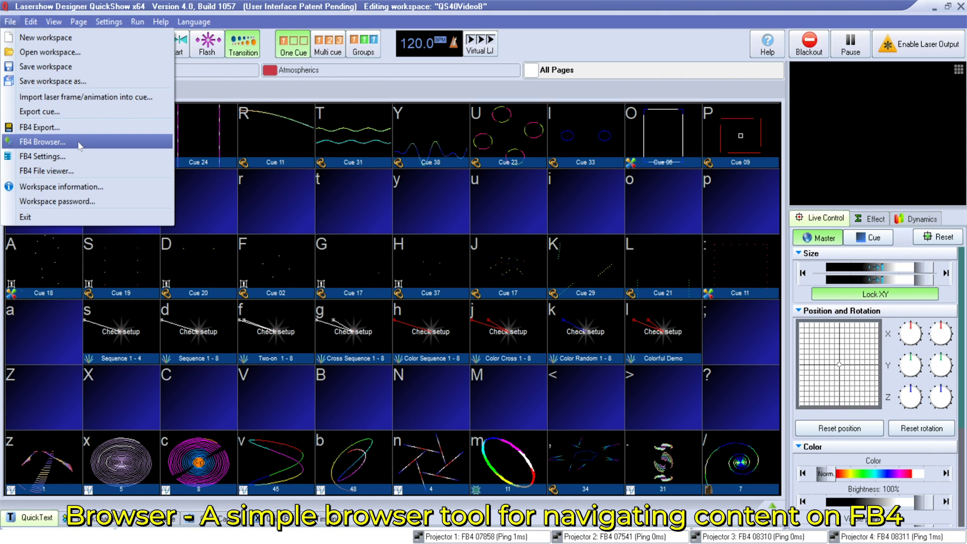
left_click(77, 142)
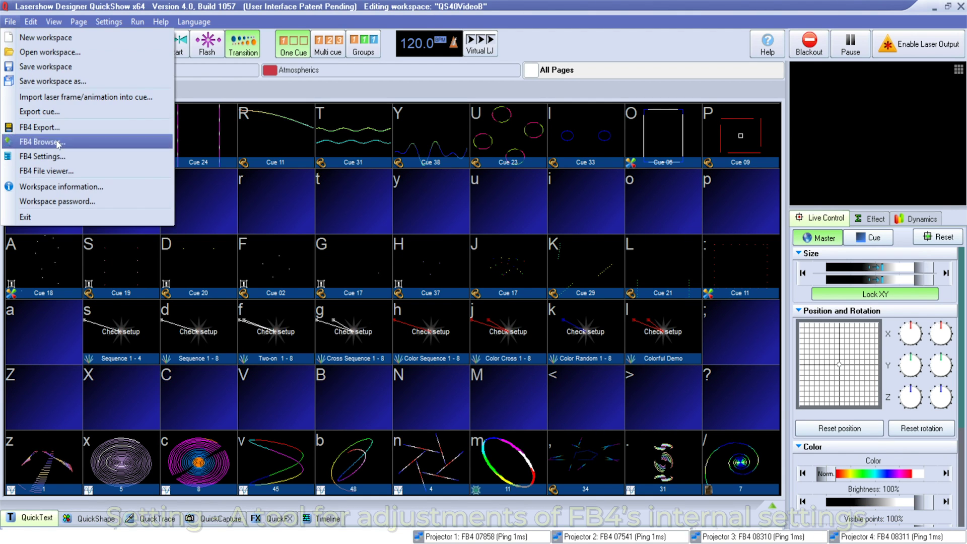
- In FB4 Settings, set the first projector to ILDA input and the second to DMX mode
left_click(63, 156)
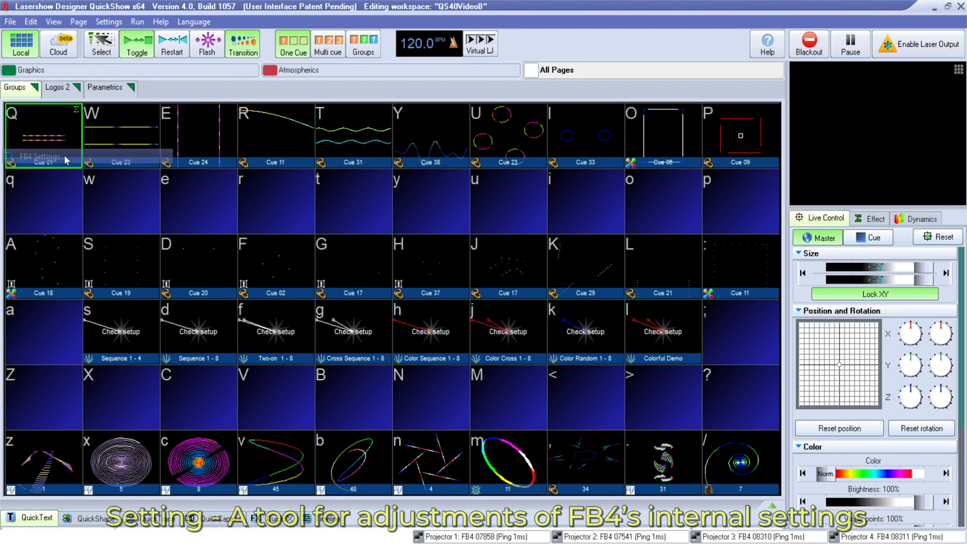
left_click(481, 201)
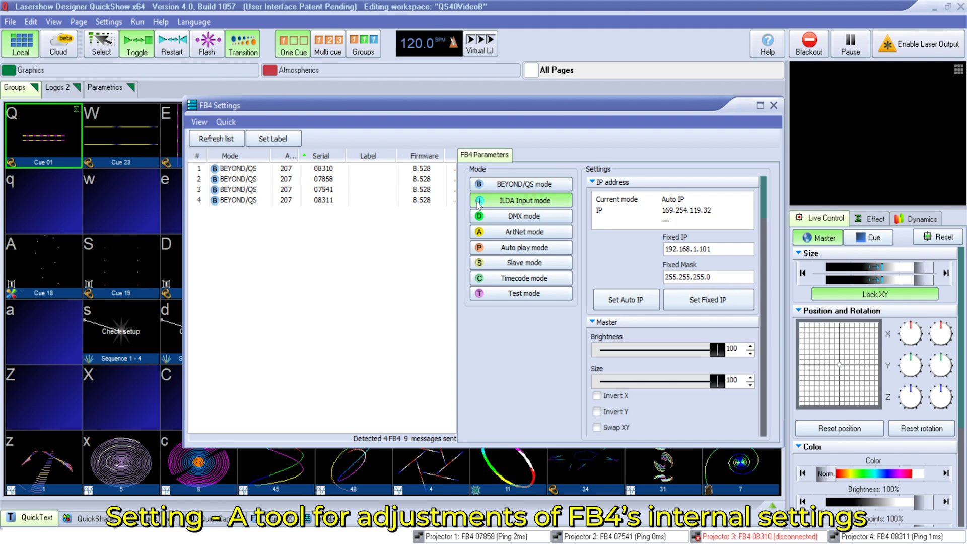
left_click(236, 191)
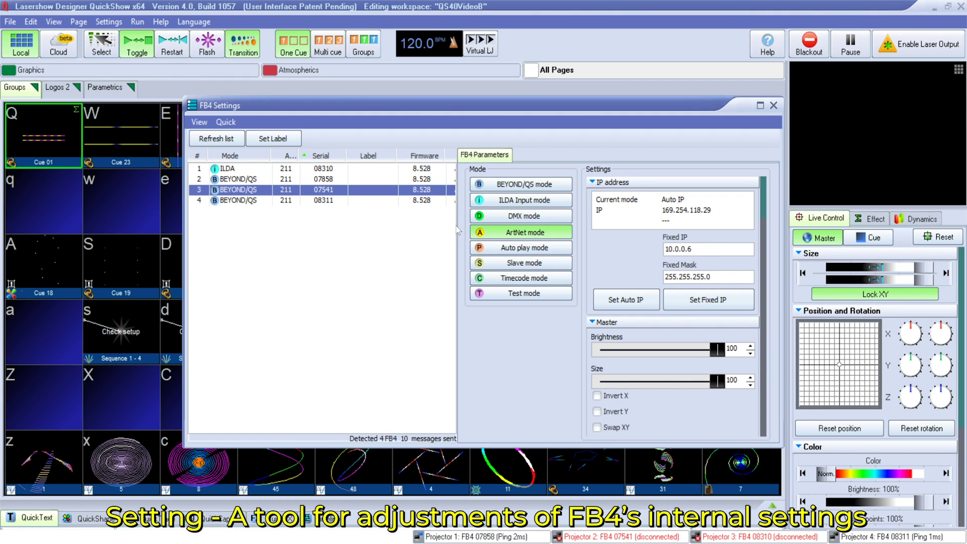
left_click(252, 179)
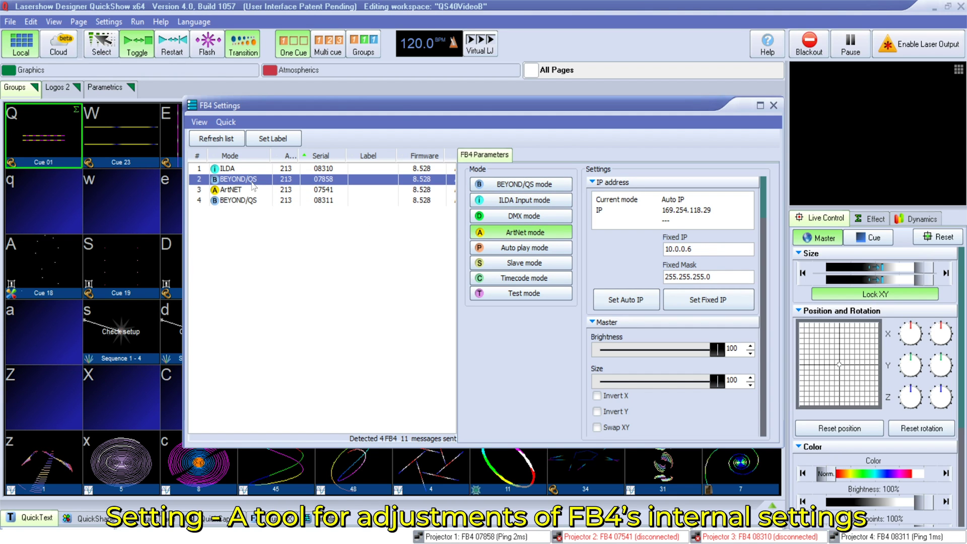
left_click(504, 217)
left_click(257, 201)
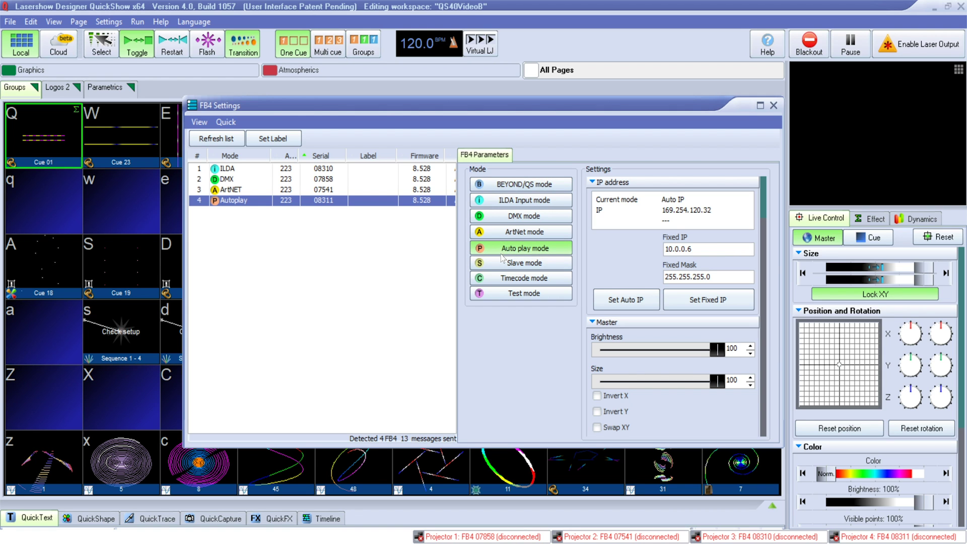
- Load P001C007.FB4Animation from the Export folder into the FB4 File viewer
left_click(10, 22)
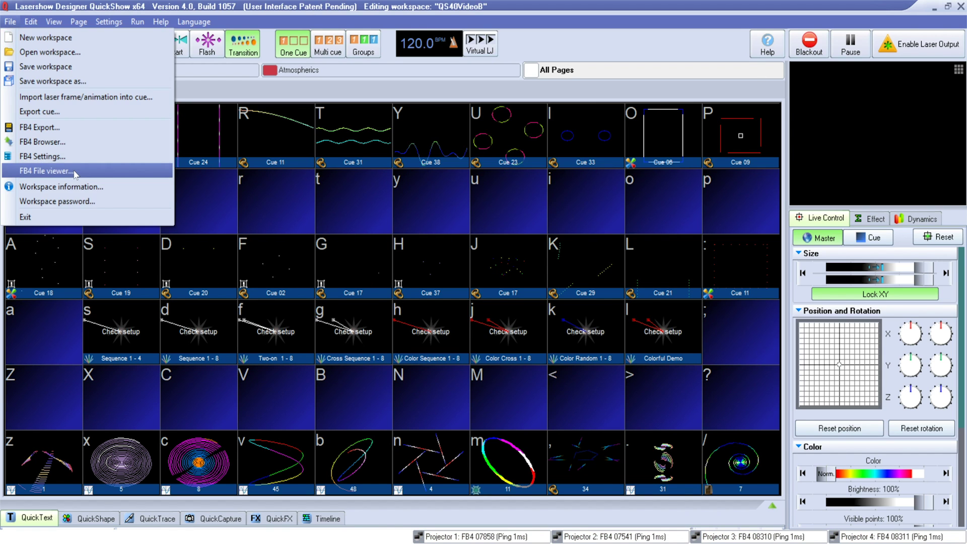
left_click(50, 169)
left_click(372, 195)
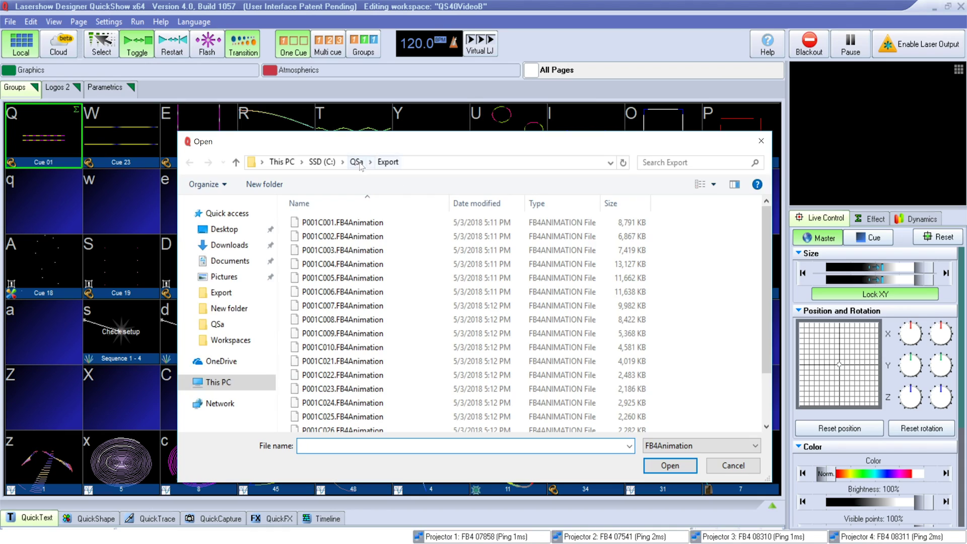
left_click(671, 465)
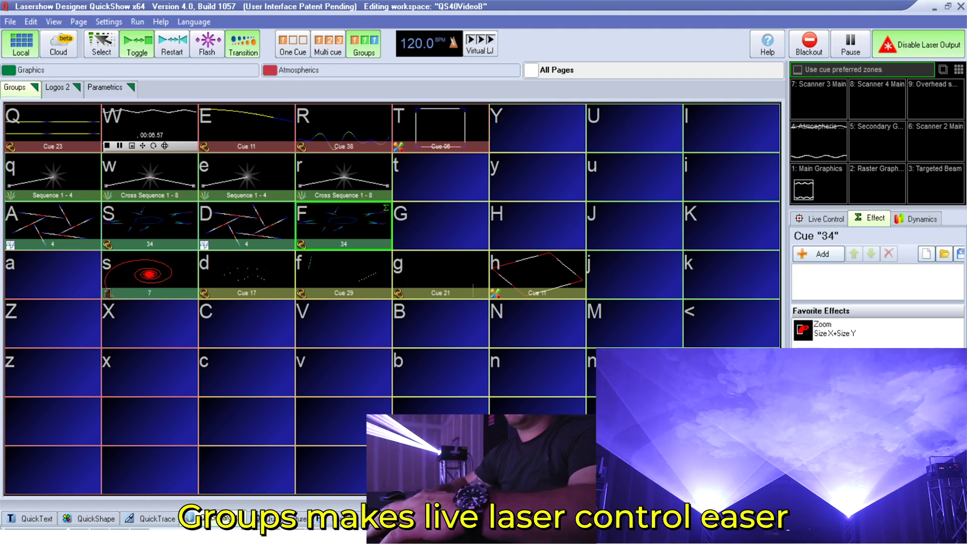
- Perform live by triggering and swapping Groups cues A, Q, W, R and E, including Cross Sequence 1-8
key("a")
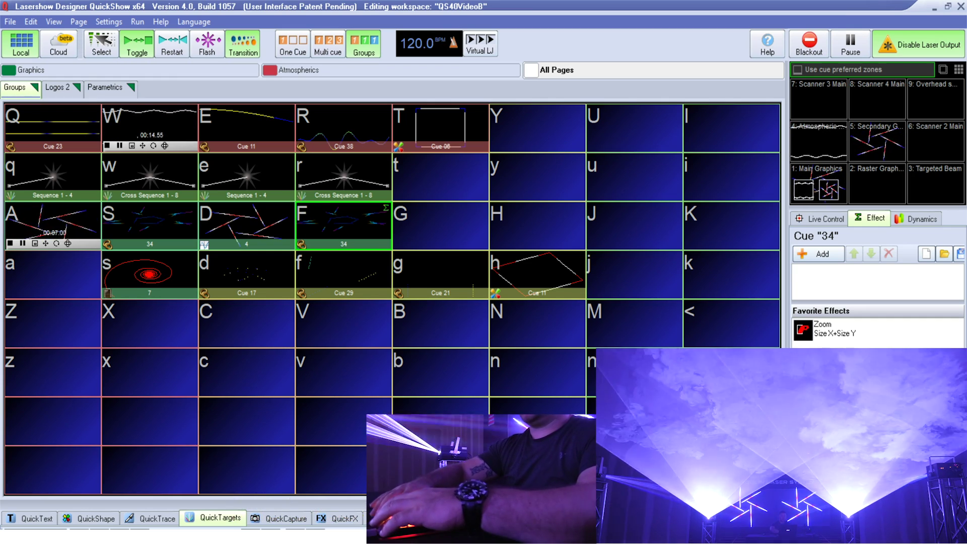
key("q")
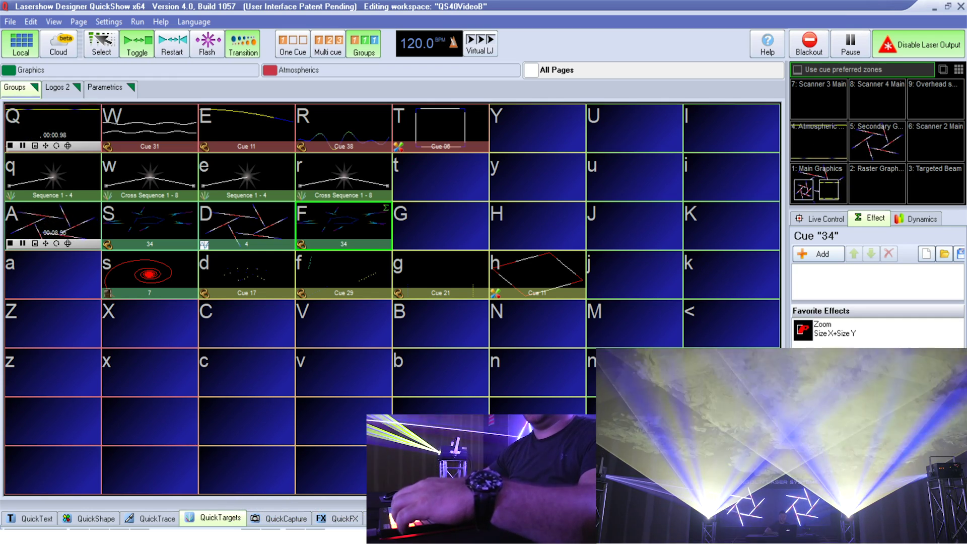
key("a")
key("w")
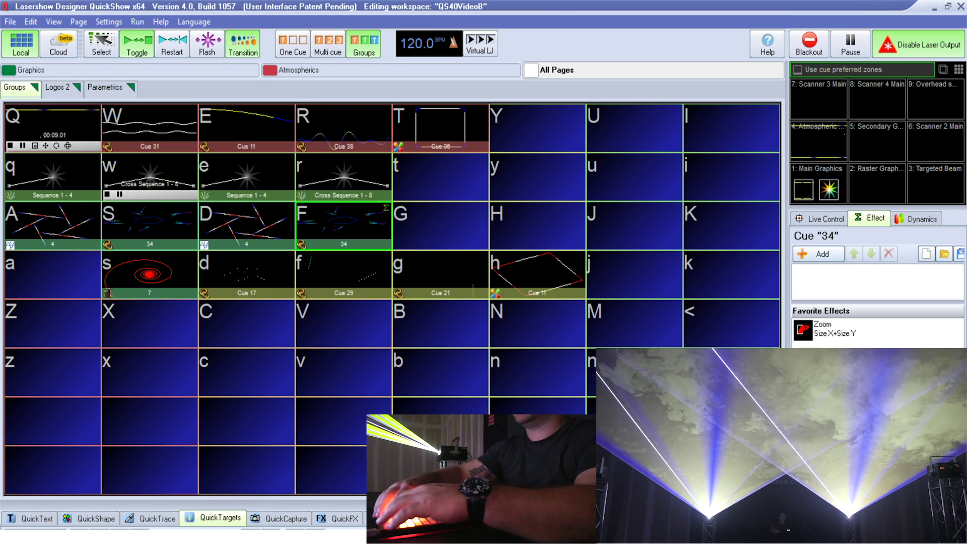
key("r")
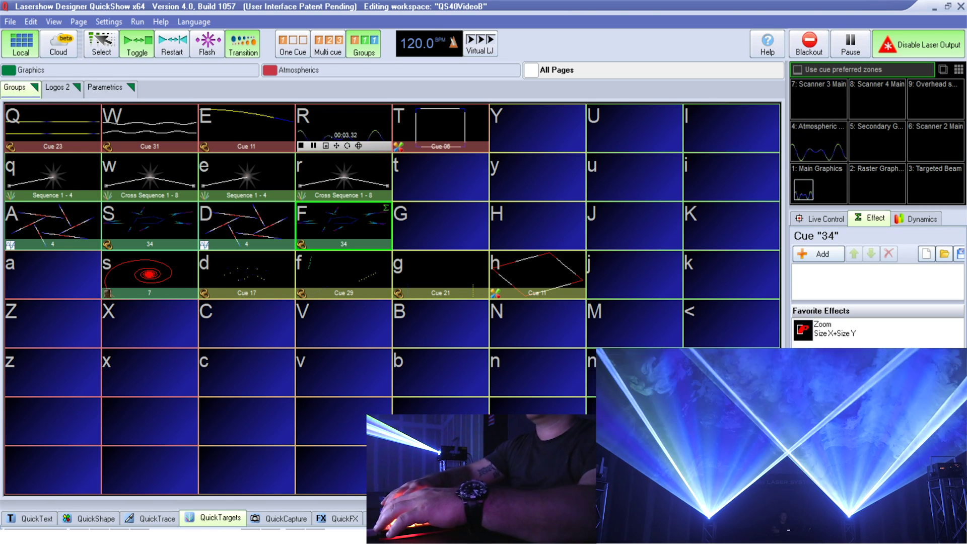
key("w")
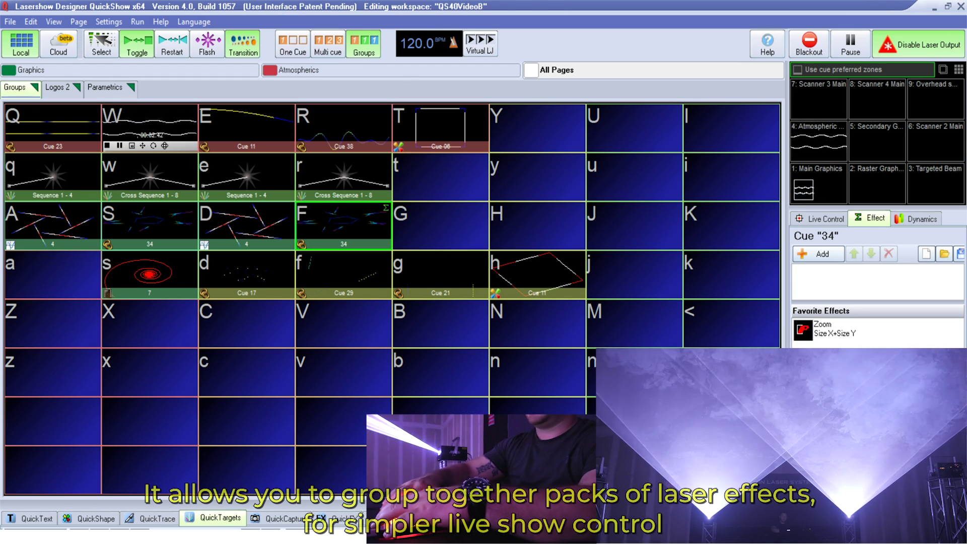
key("e")
key("shift+w")
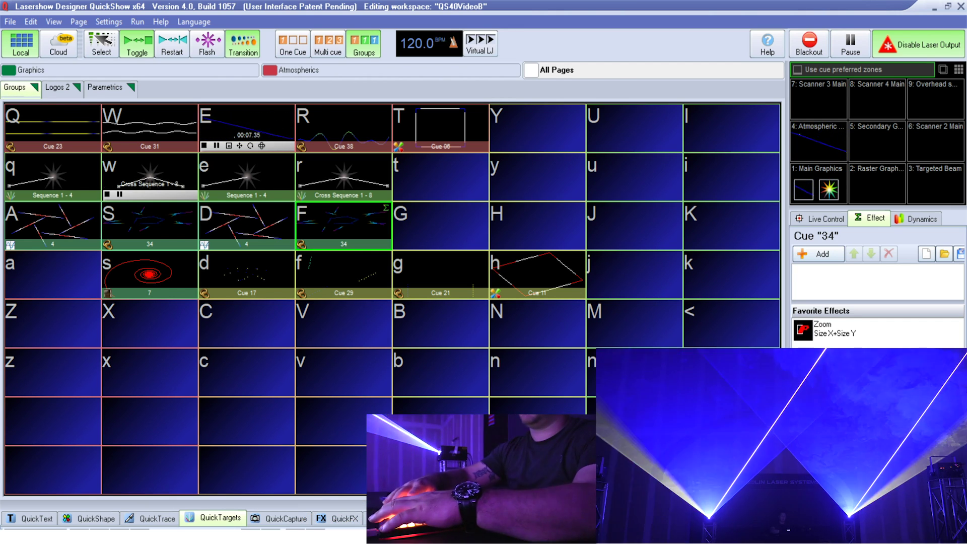
key("r")
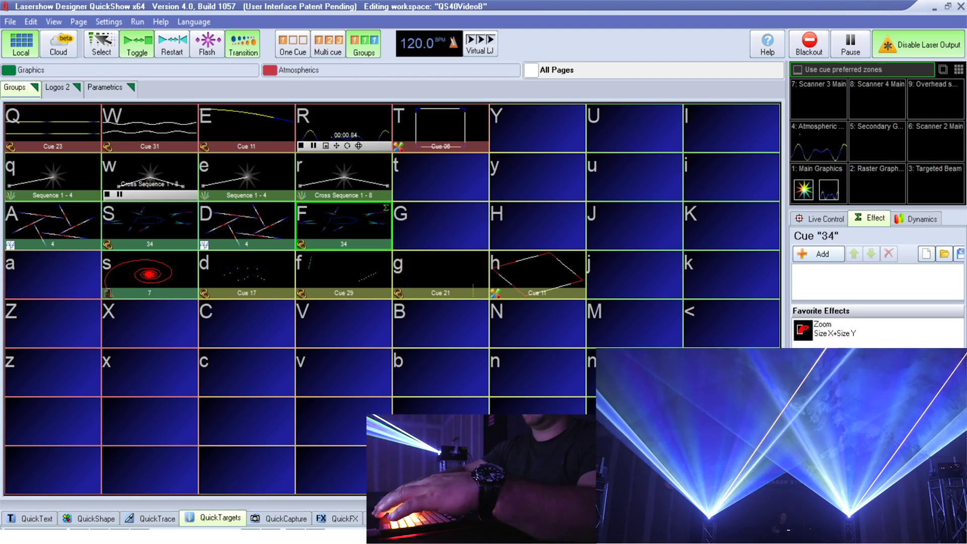
- Run the spiral cue s alongside beam cues E, S, W and the Sequence 1-4 cue live
key("s")
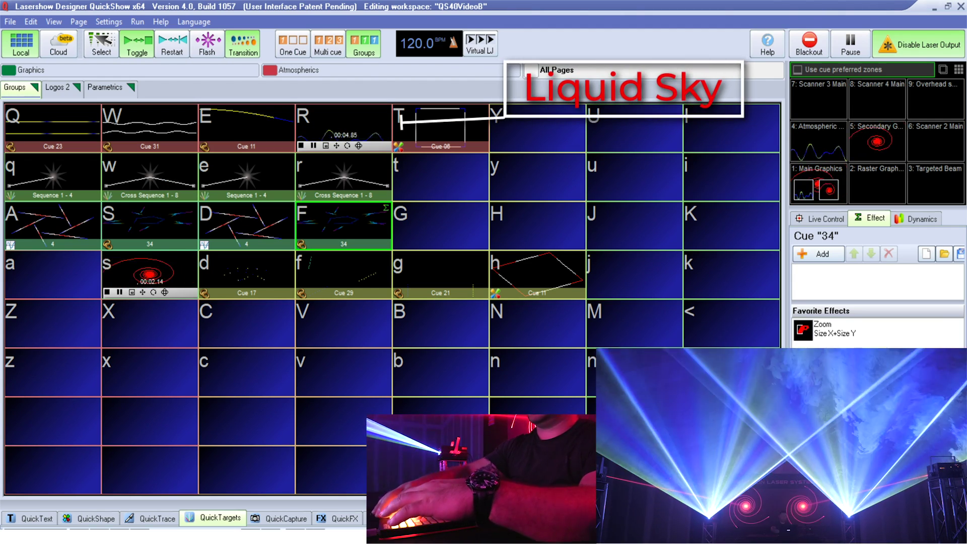
key("shift+e")
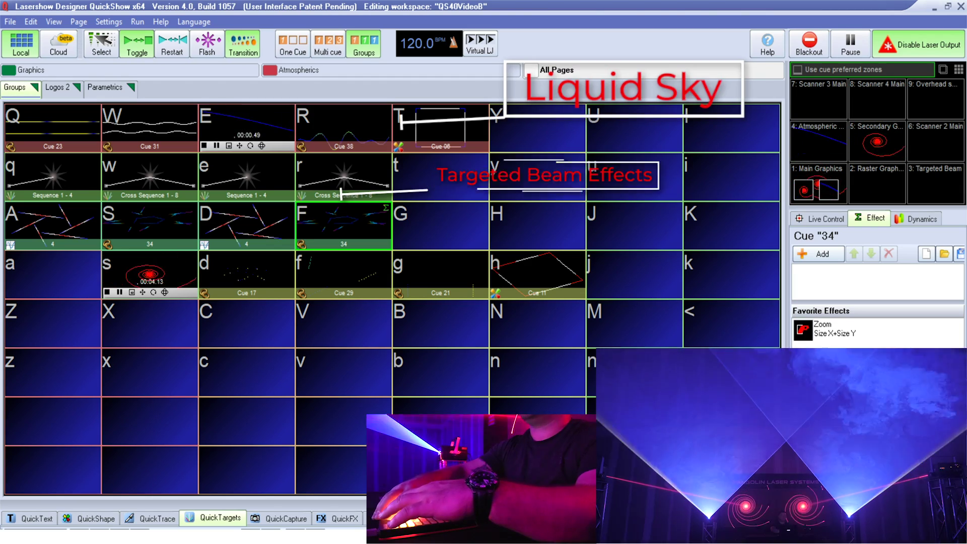
key("shift+s")
key("s")
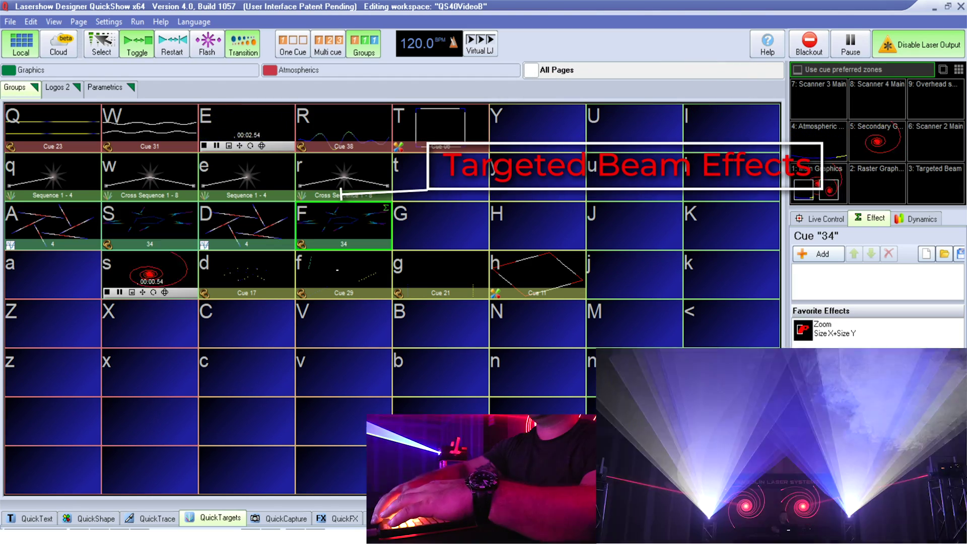
key("w")
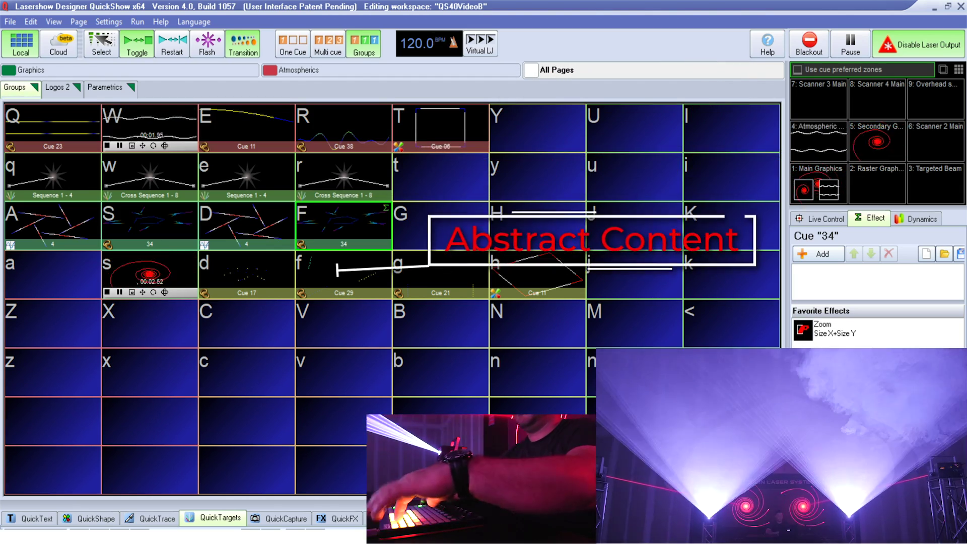
key("e")
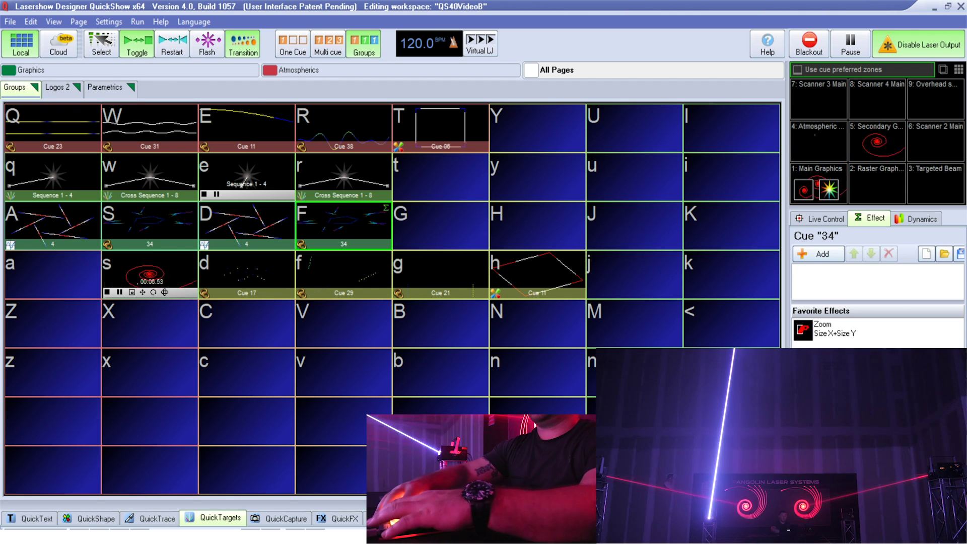
key("w")
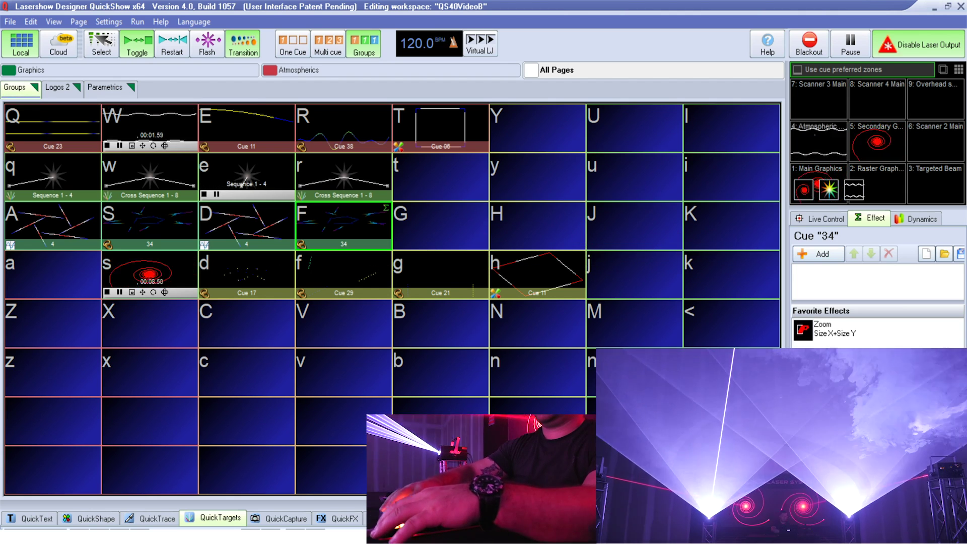
key("q")
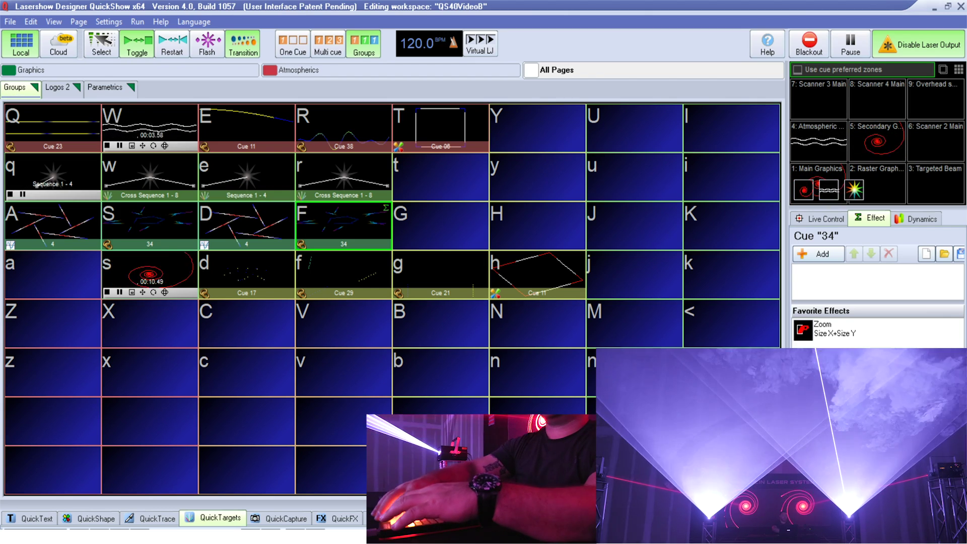
- Switch to cue E, stop the spiral cue, and open Cue 06 in the Parametric Image editor
key("e")
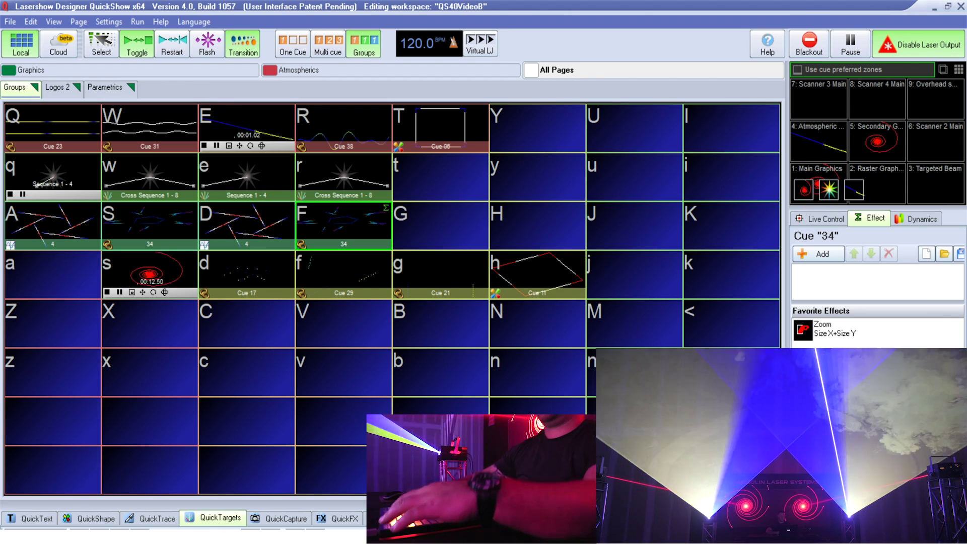
key("s")
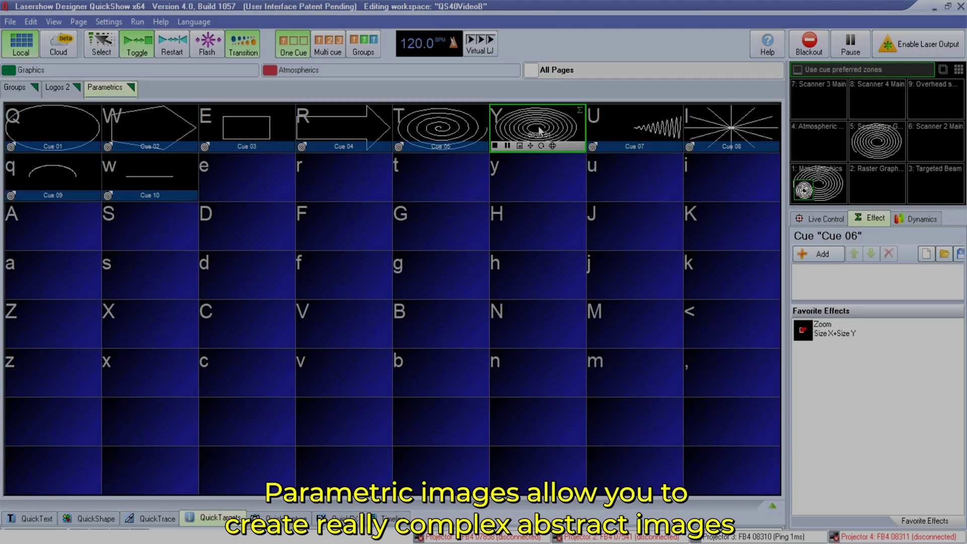
right_click(539, 130)
left_click(573, 166)
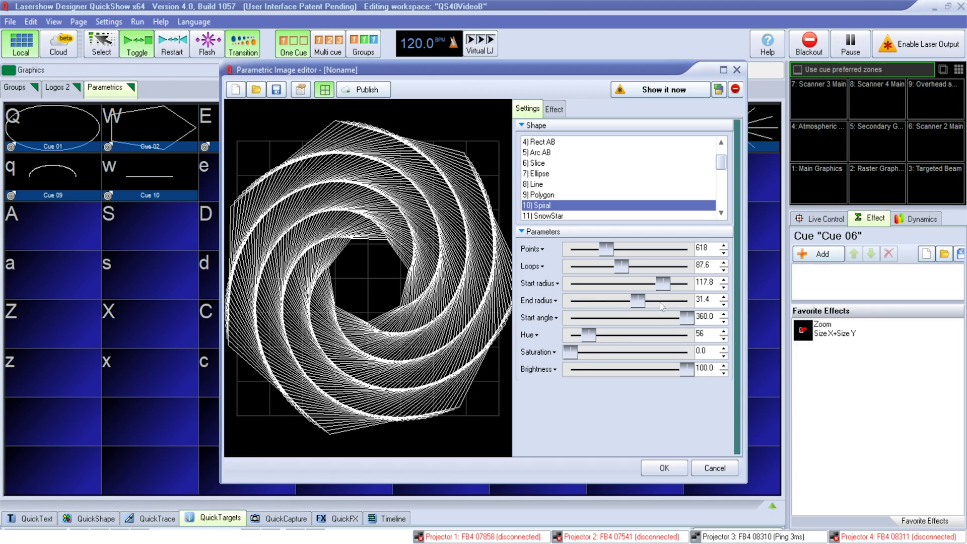
- Rotate the spiral to a -254.9 start angle and colour it deep red (hue 0, full saturation)
left_click_drag(686, 319, 590, 315)
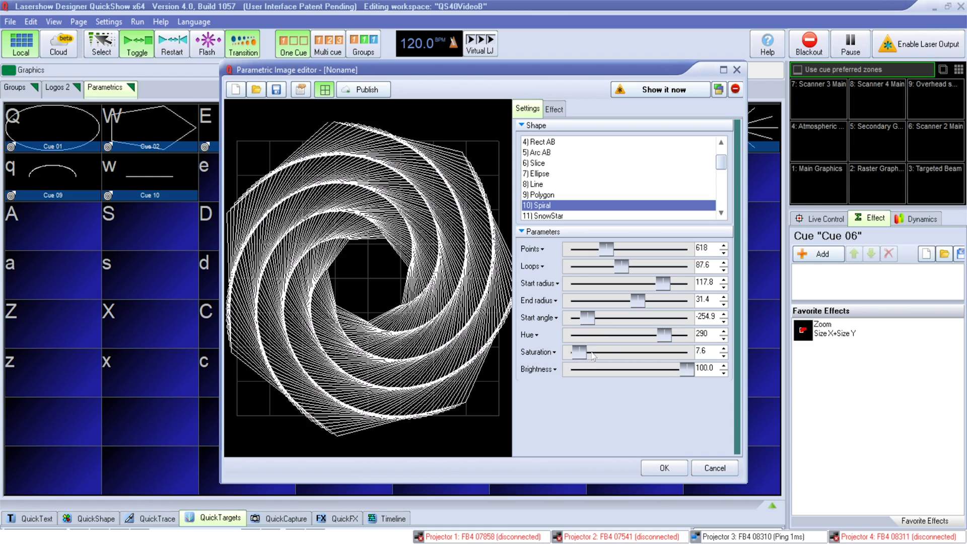
left_click_drag(594, 356, 563, 336)
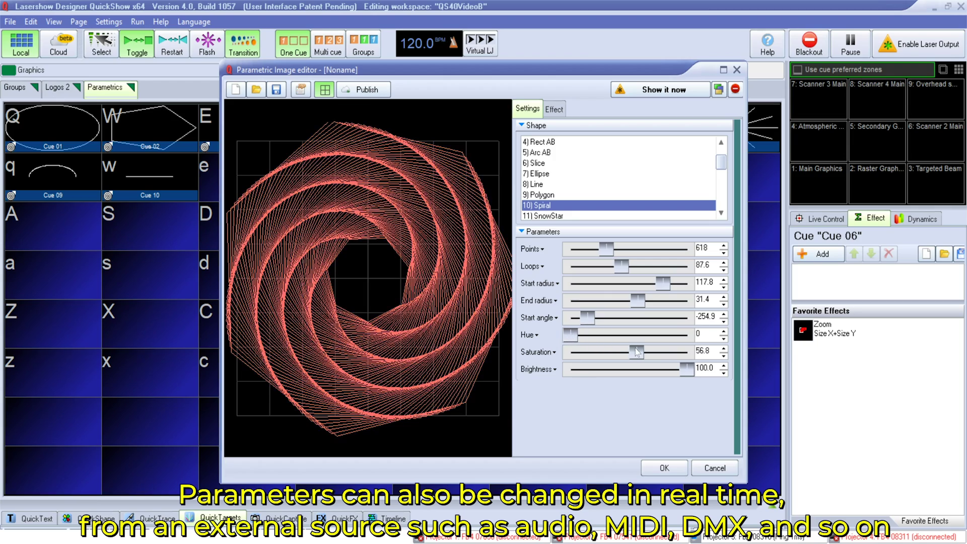
left_click_drag(637, 352, 688, 354)
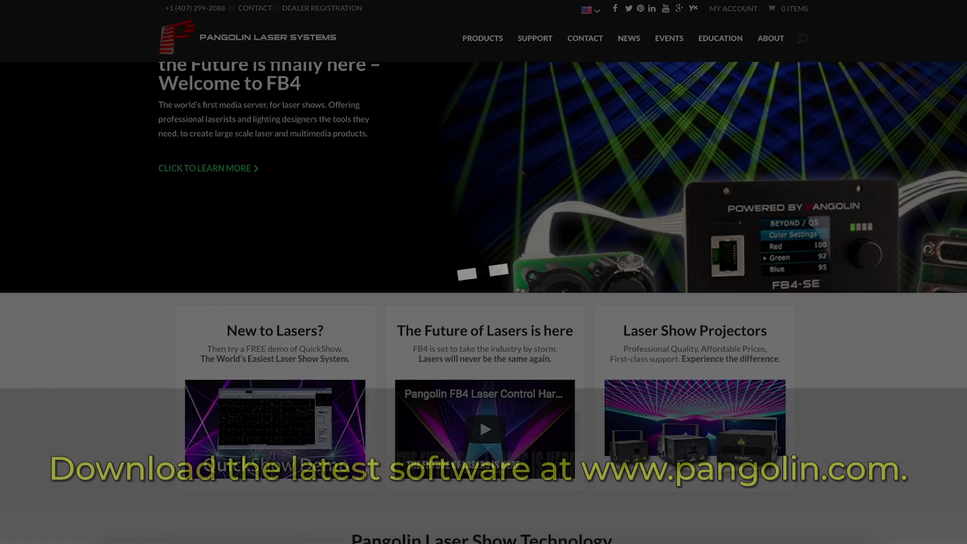
- Scroll the pangolin.com home page down to the free QuickShow Demo panel
scroll(483, 303, "down", 3)
scroll(484, 302, "down", 5)
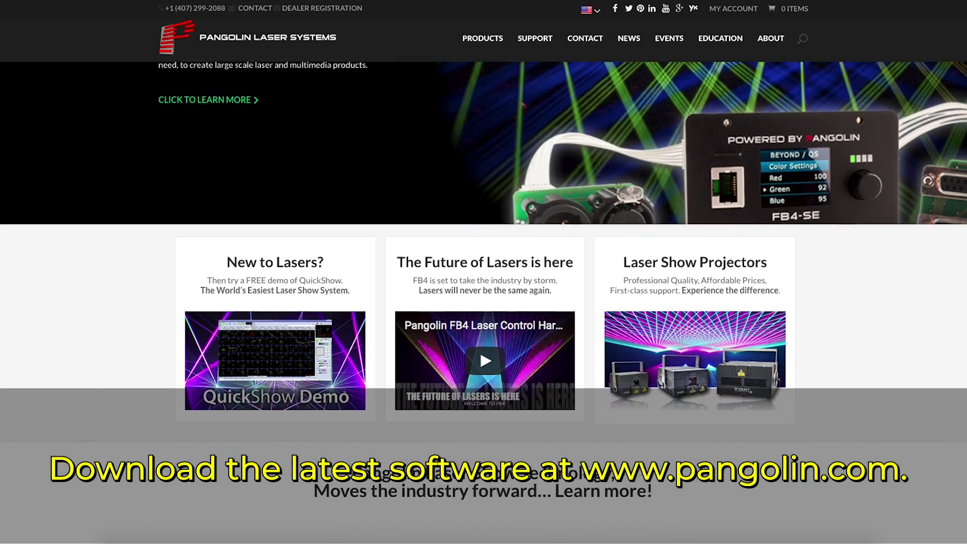